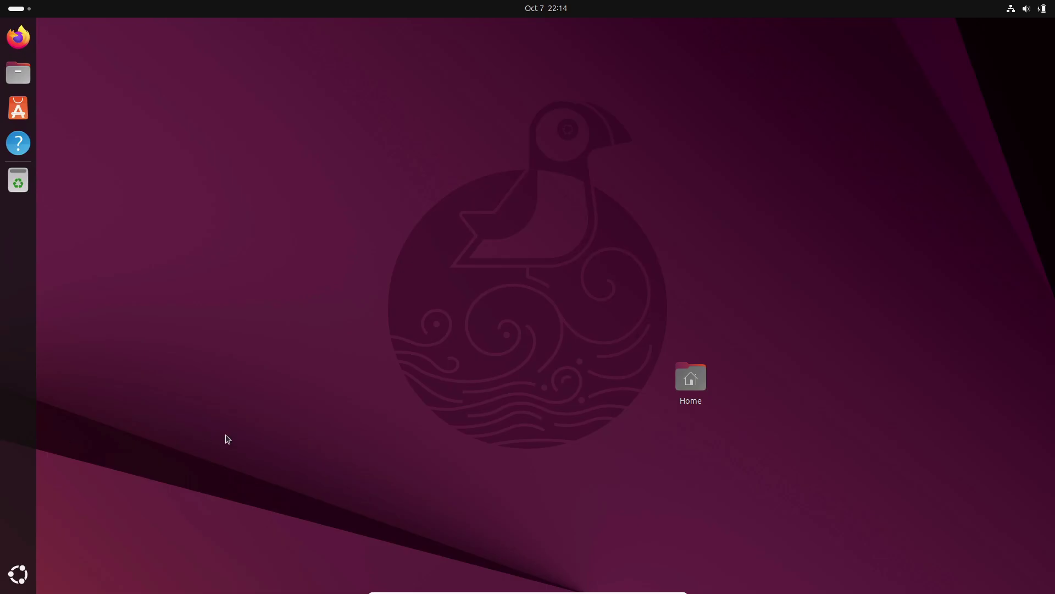
Run neofetch in a terminal, highlight the Kernel line to check the current kernel version, and close the terminal.
left_click(18, 573)
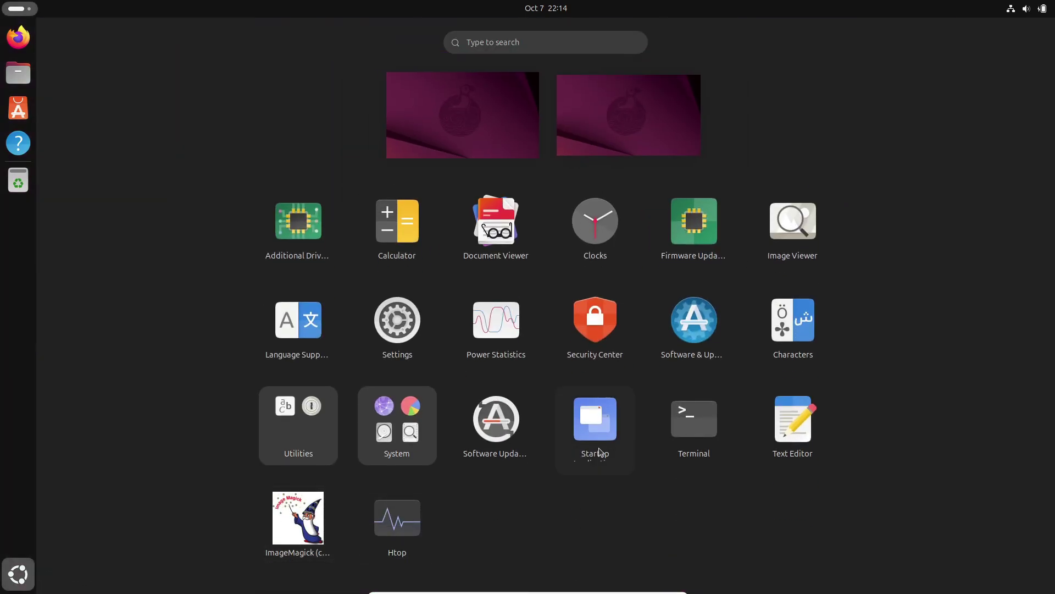
left_click(636, 423)
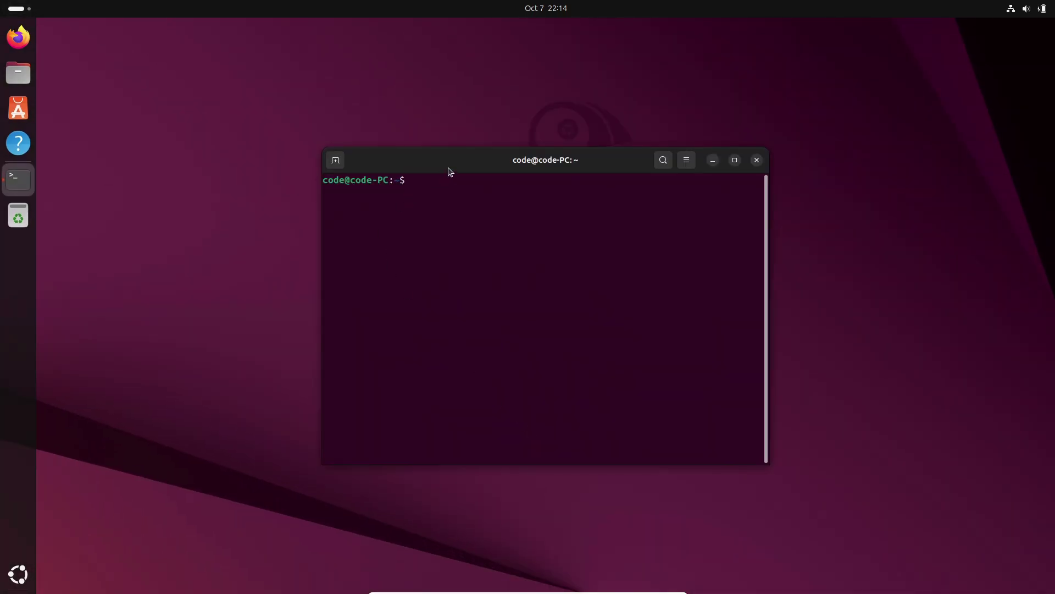
left_click_drag(448, 170, 282, 122)
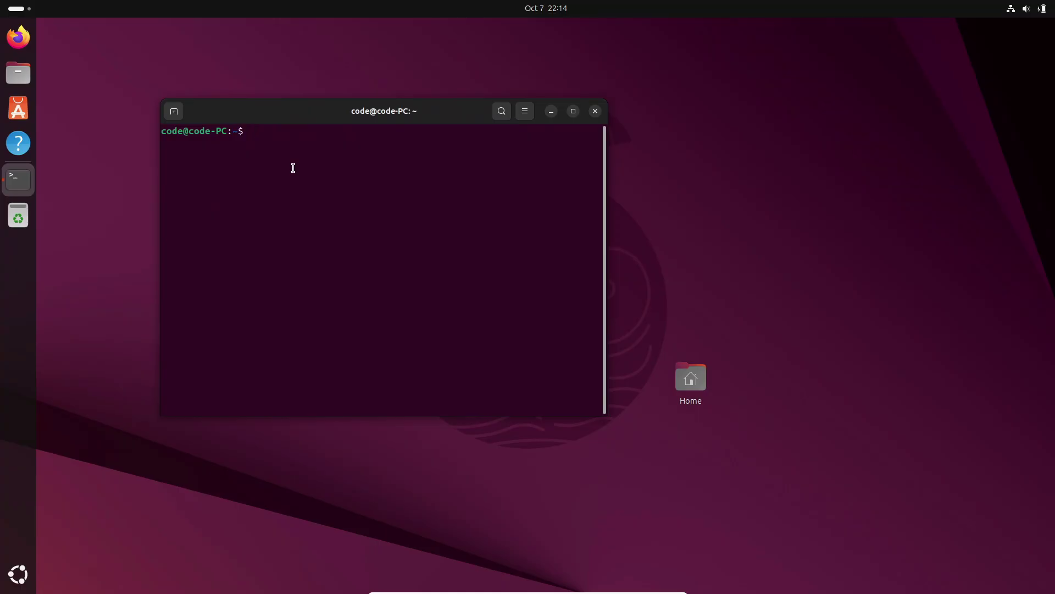
type("neofetch")
key("Return")
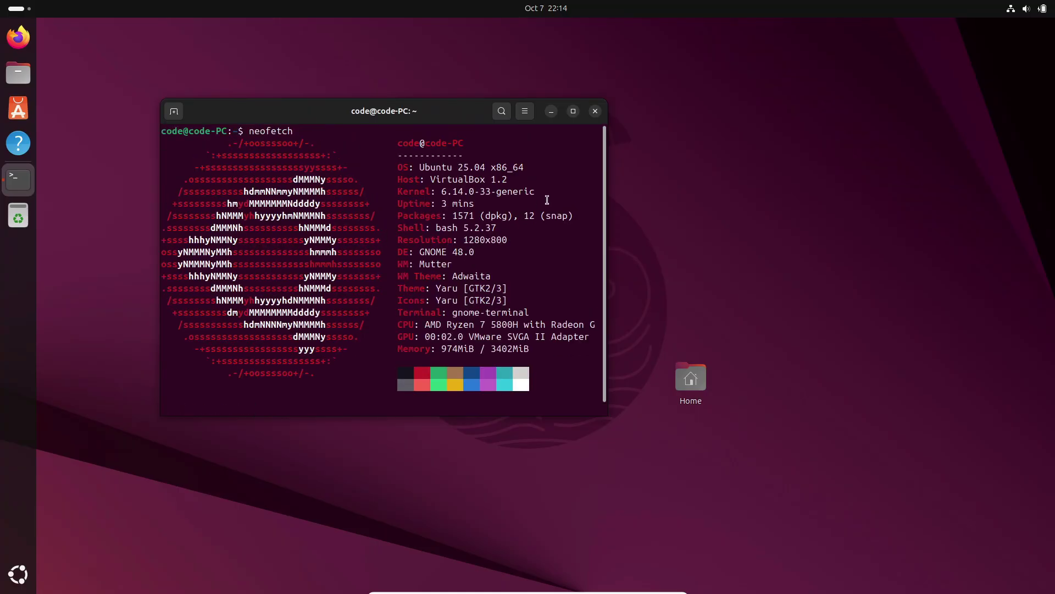
left_click_drag(547, 199, 390, 191)
left_click(462, 192)
left_click_drag(542, 193, 368, 192)
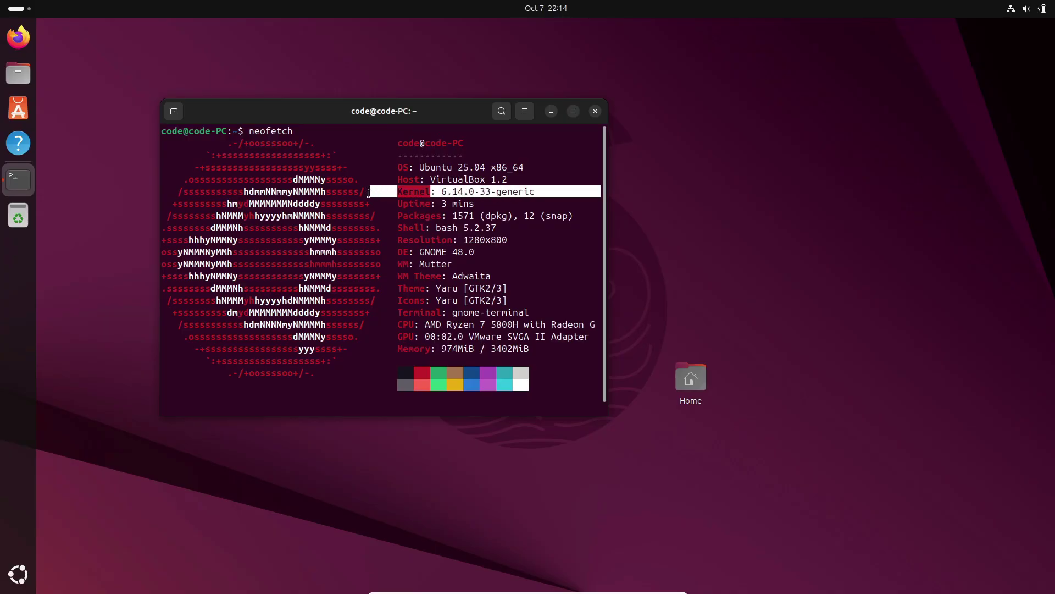
left_click(595, 112)
In a new terminal, run sudo add-apt-repository ppa:cappelikan/ppa, enter the sudo password and confirm adding the repository.
left_click(18, 573)
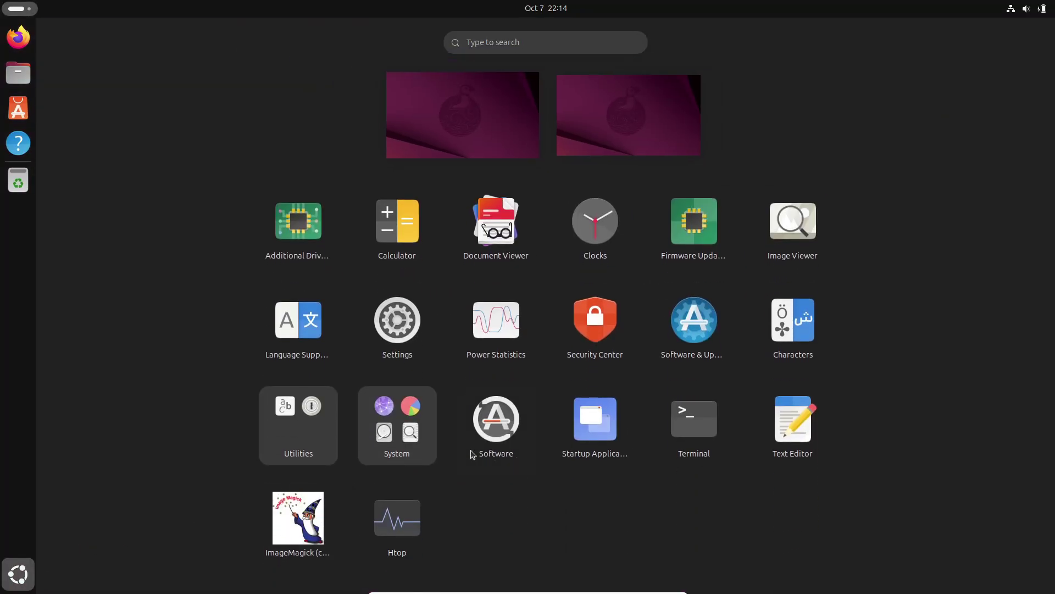
key("Escape")
key("ctrl+alt+t")
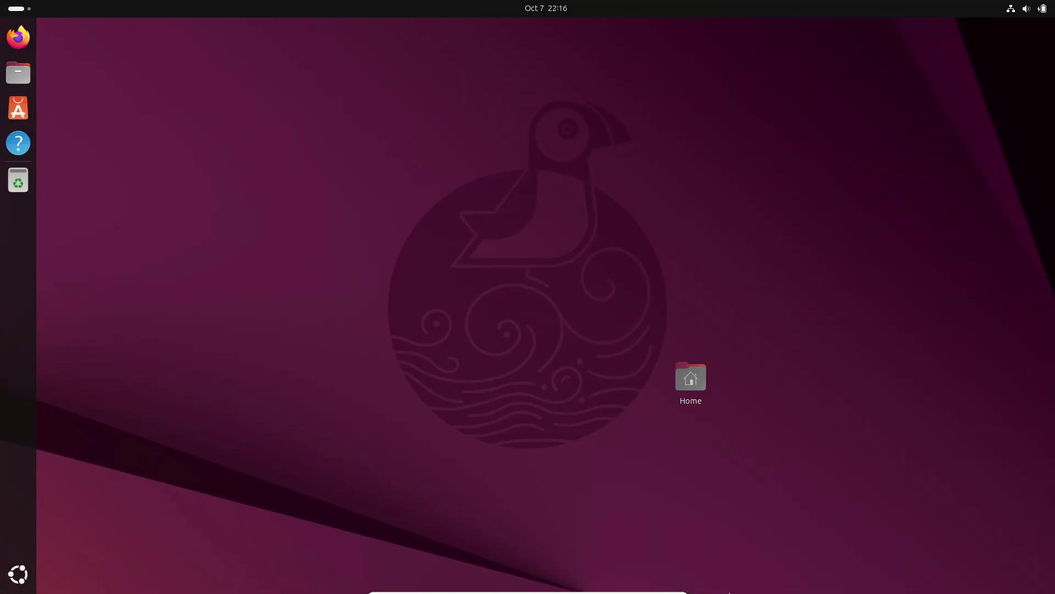
key("ctrl+alt+t")
left_click_drag(450, 154, 365, 128)
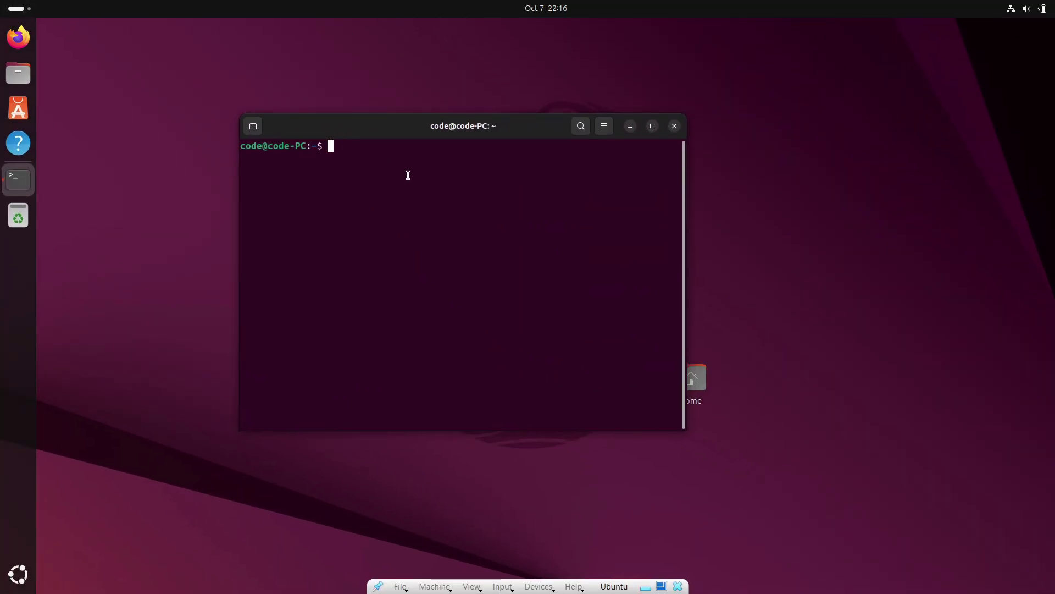
type("sudo add-apt-re")
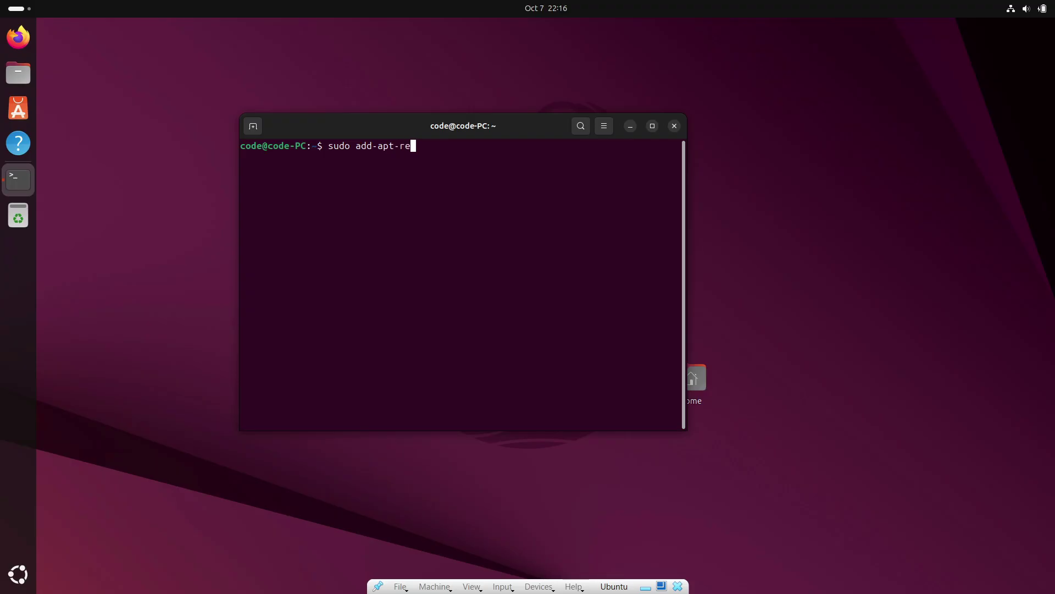
type("pository ppa:cappe")
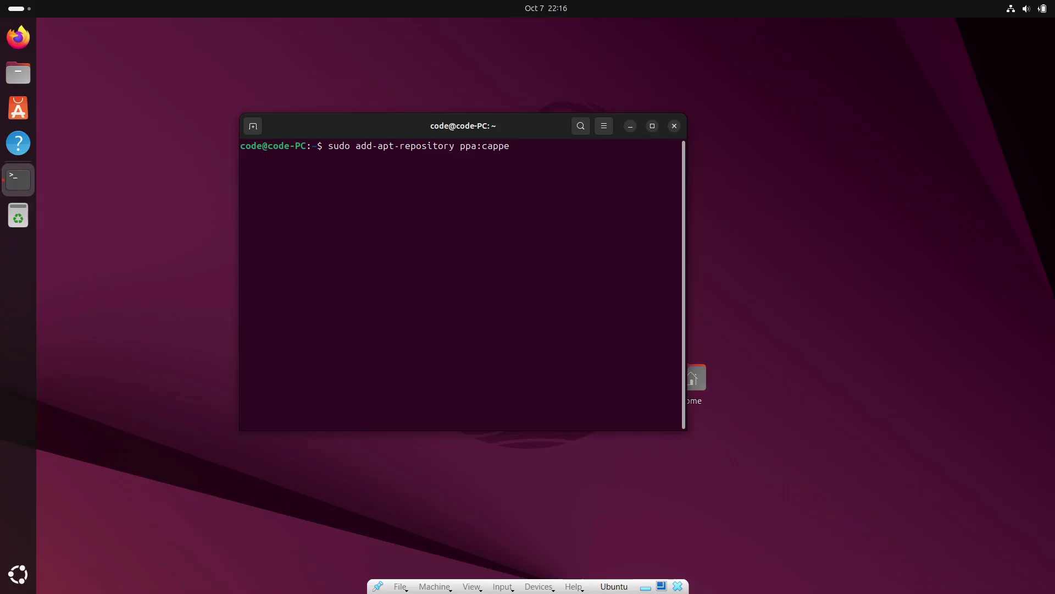
type("likan/ppa")
key("Return")
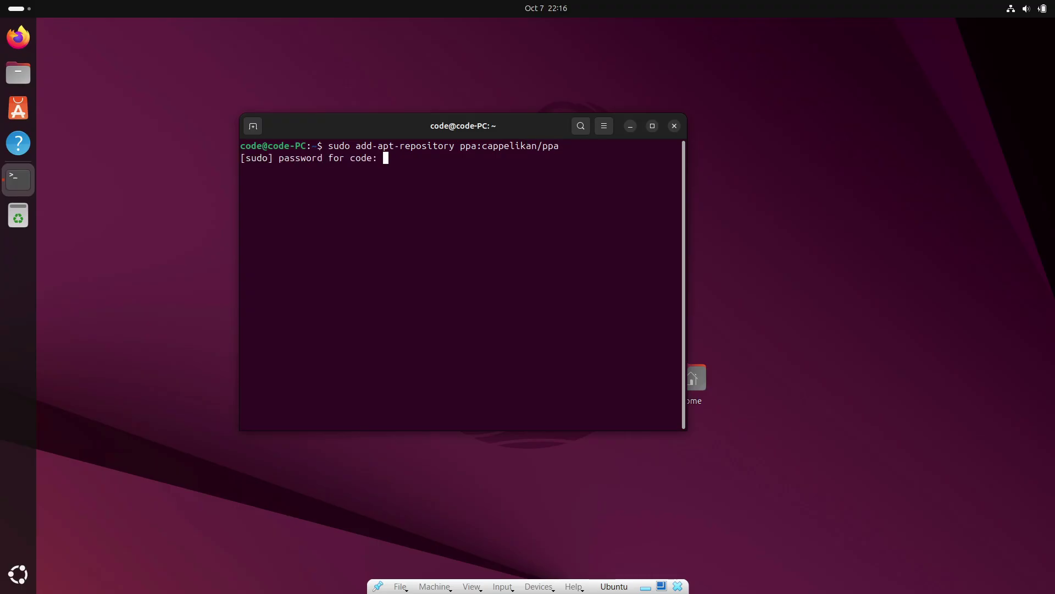
key("Return")
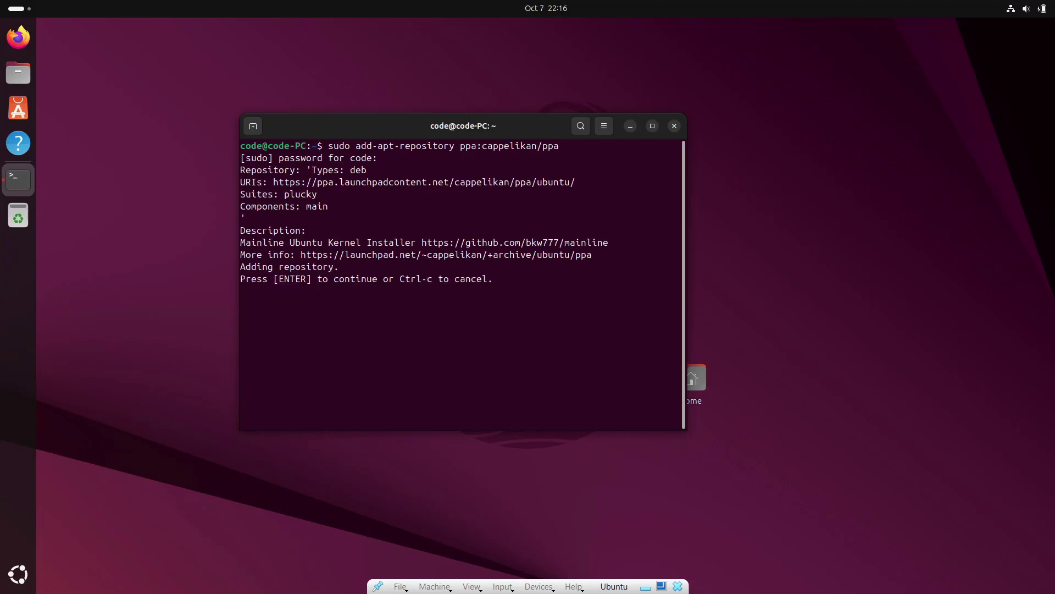
key("Return")
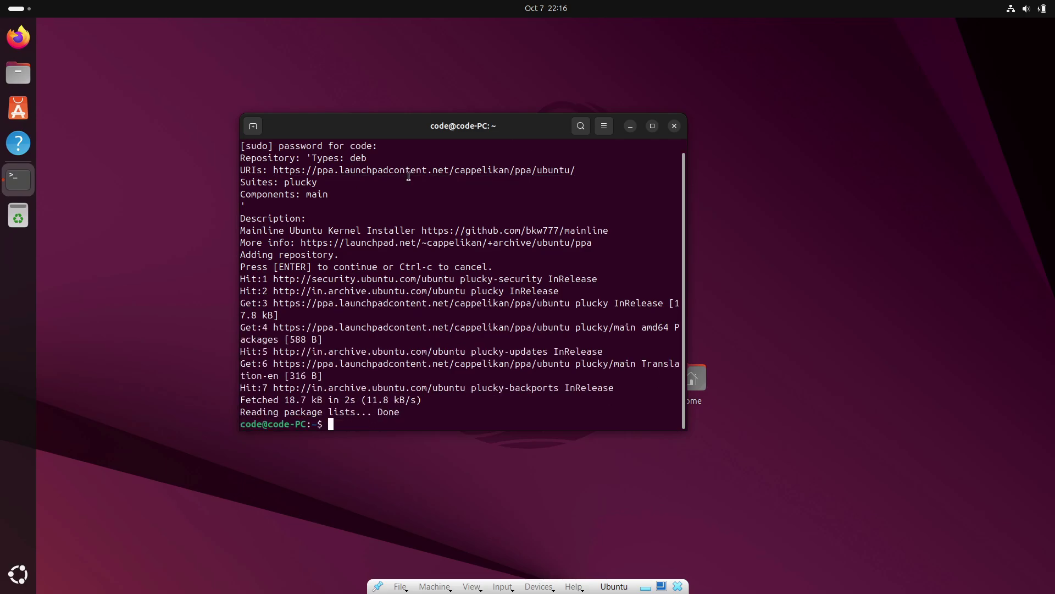
Refresh the package lists with sudo apt update, install the mainline package with sudo apt install mainline, and close the terminal.
type("sudo apt update")
key("Return")
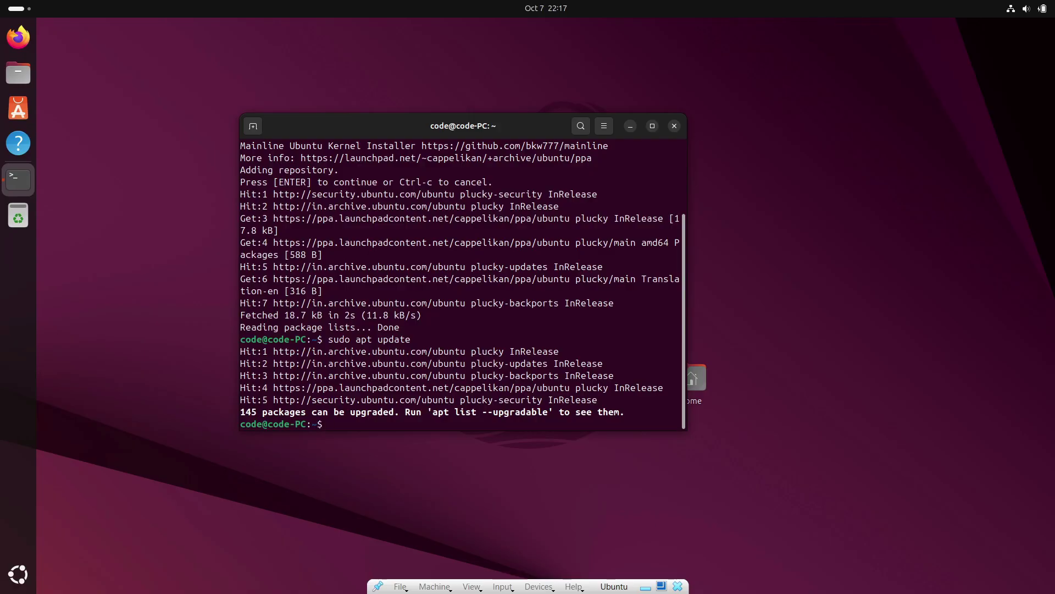
type("sudo apt install mainline")
key("Return")
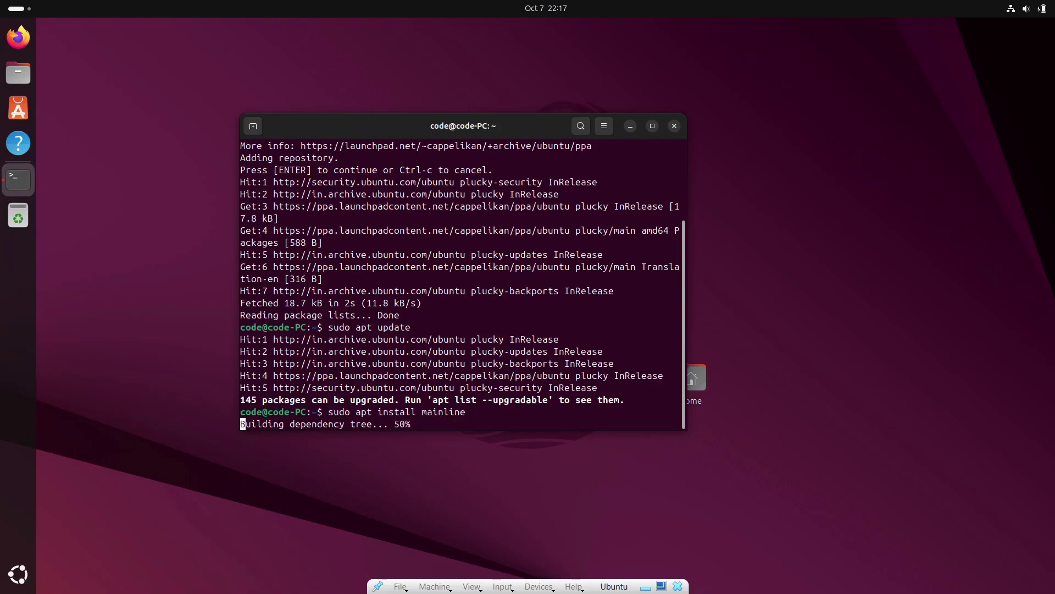
type("y")
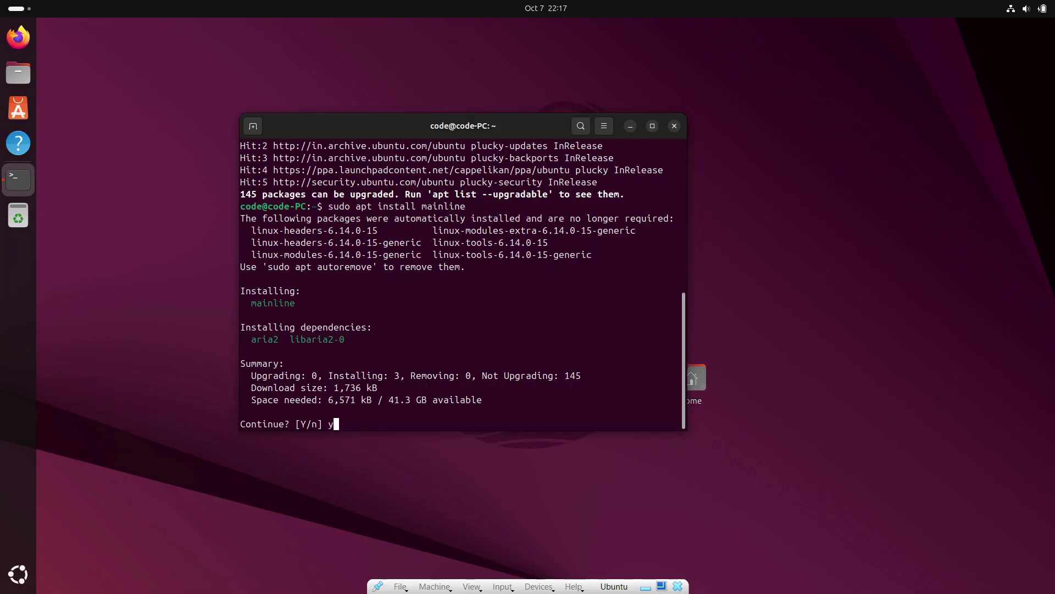
key("Return")
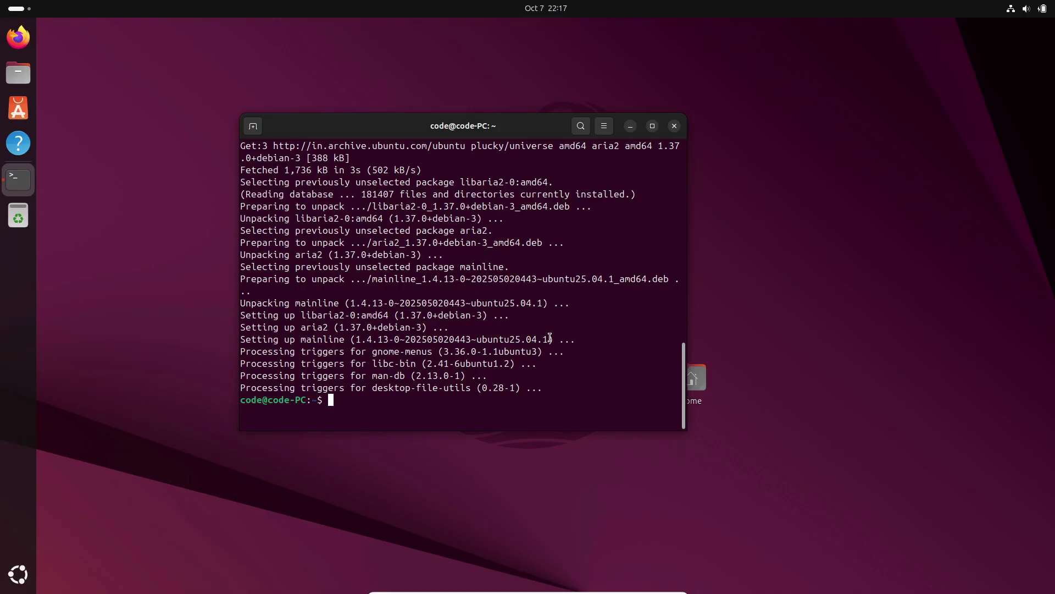
left_click(674, 126)
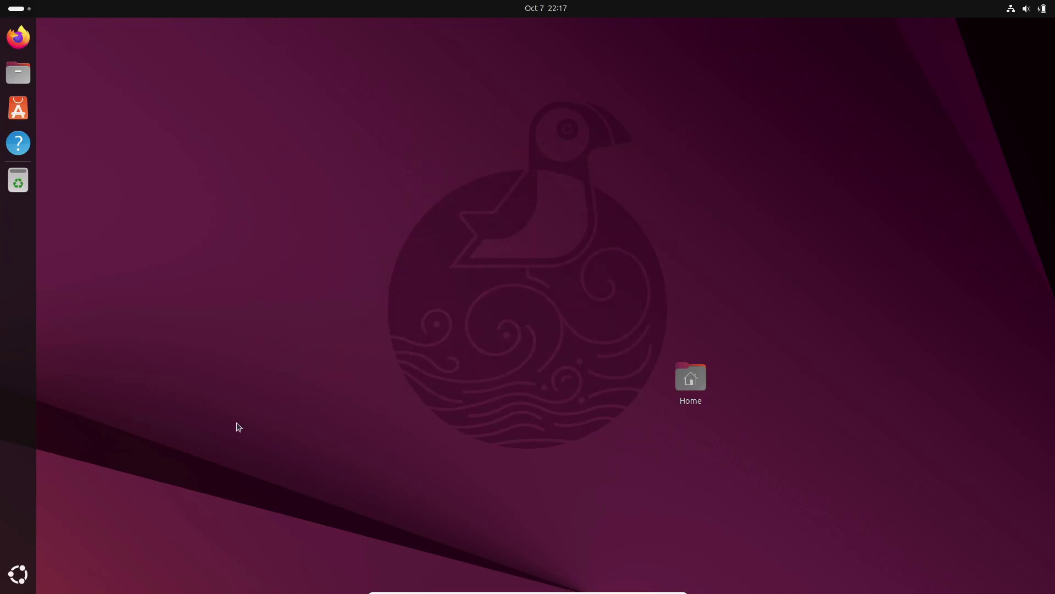
Open Mainline Kernels and install kernel 6.17.1, authenticating with the account password and closing the finished installation log.
left_click(18, 574)
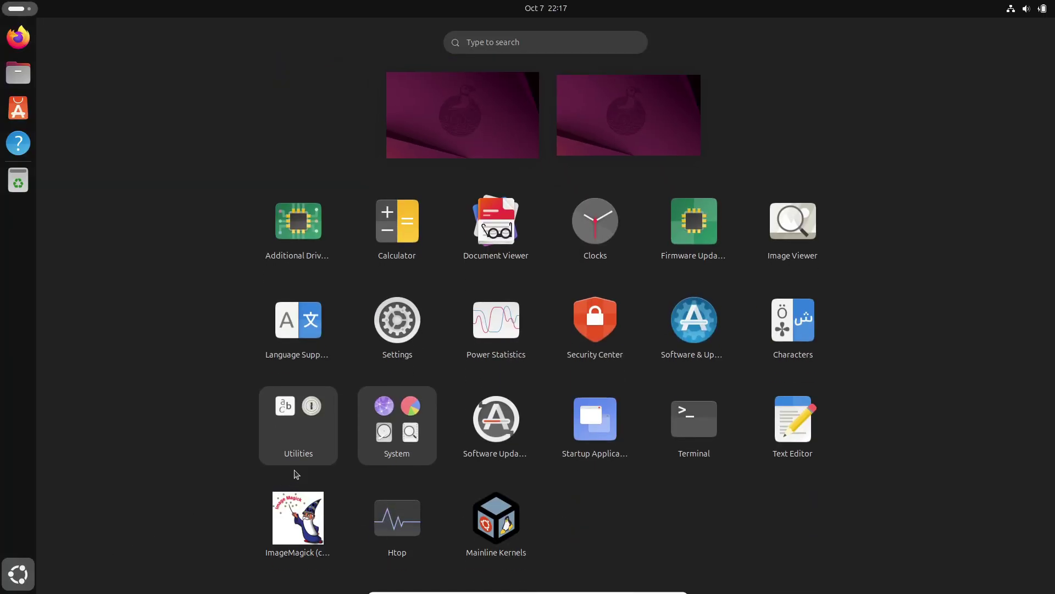
left_click(493, 554)
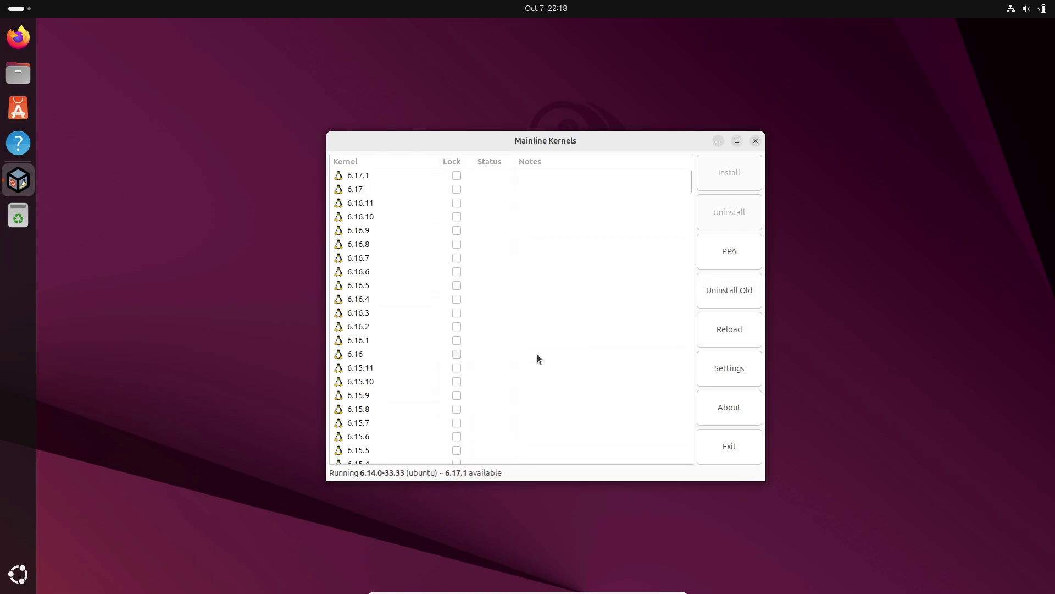
left_click(450, 174)
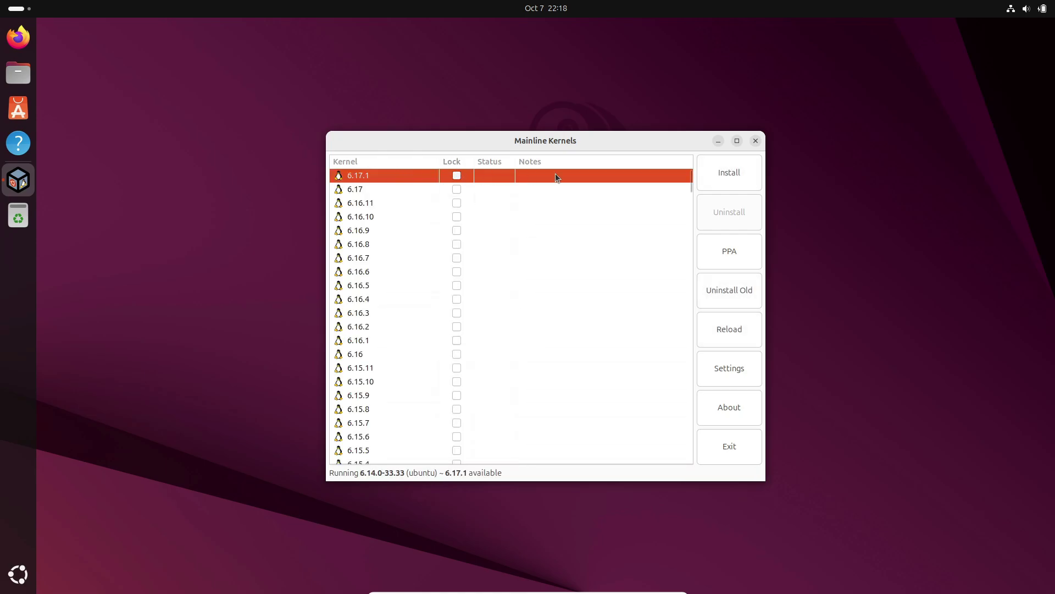
left_click(744, 173)
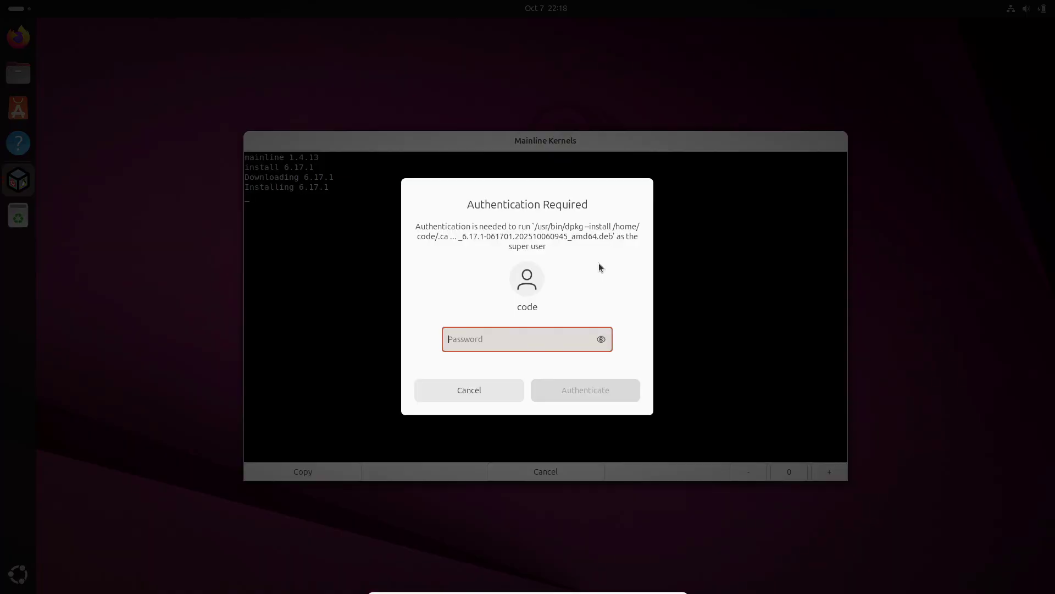
type("****")
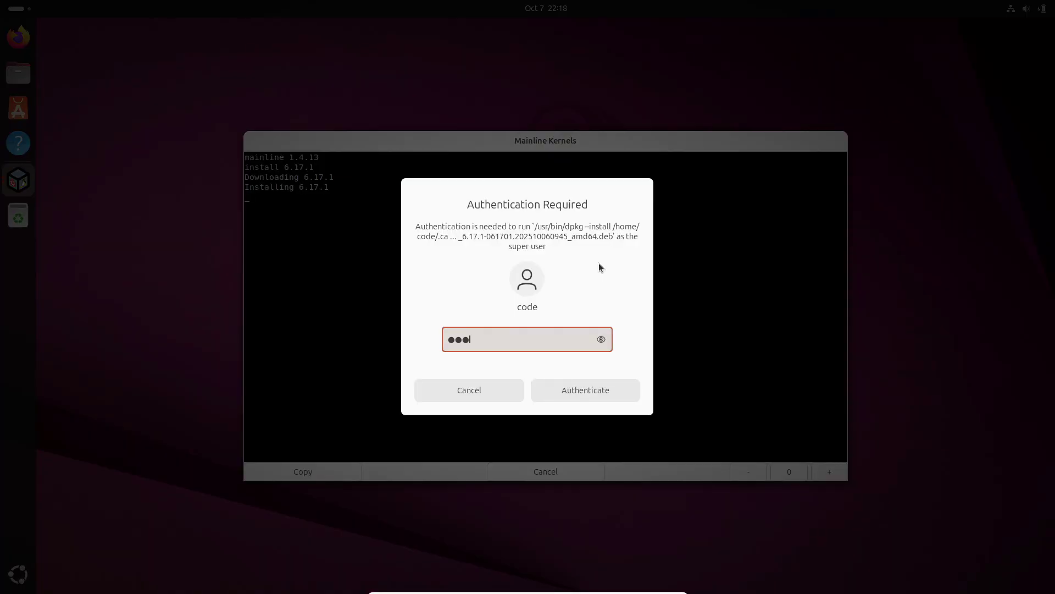
key("Return")
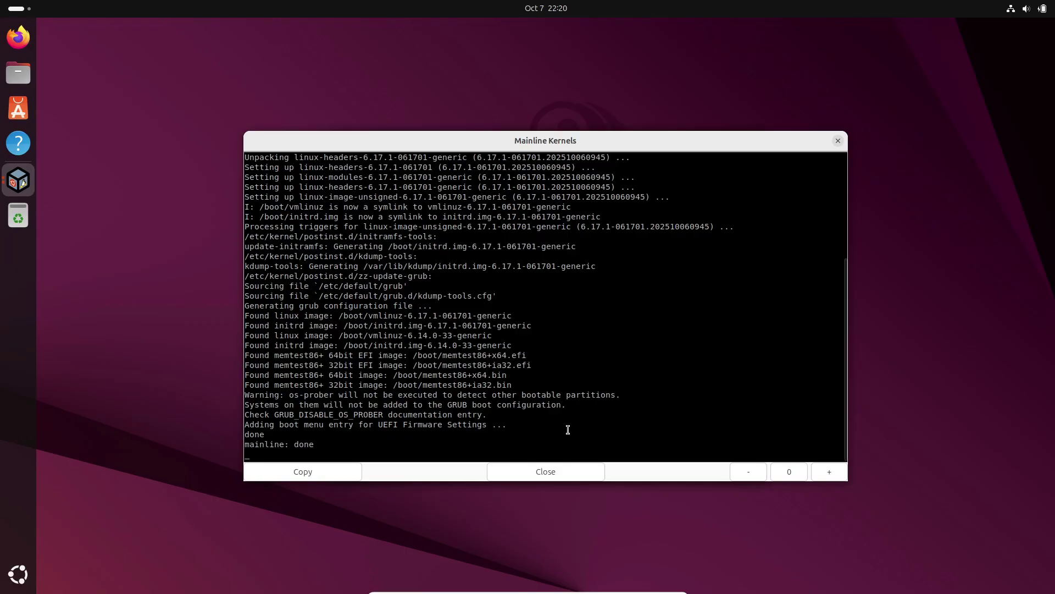
left_click(551, 469)
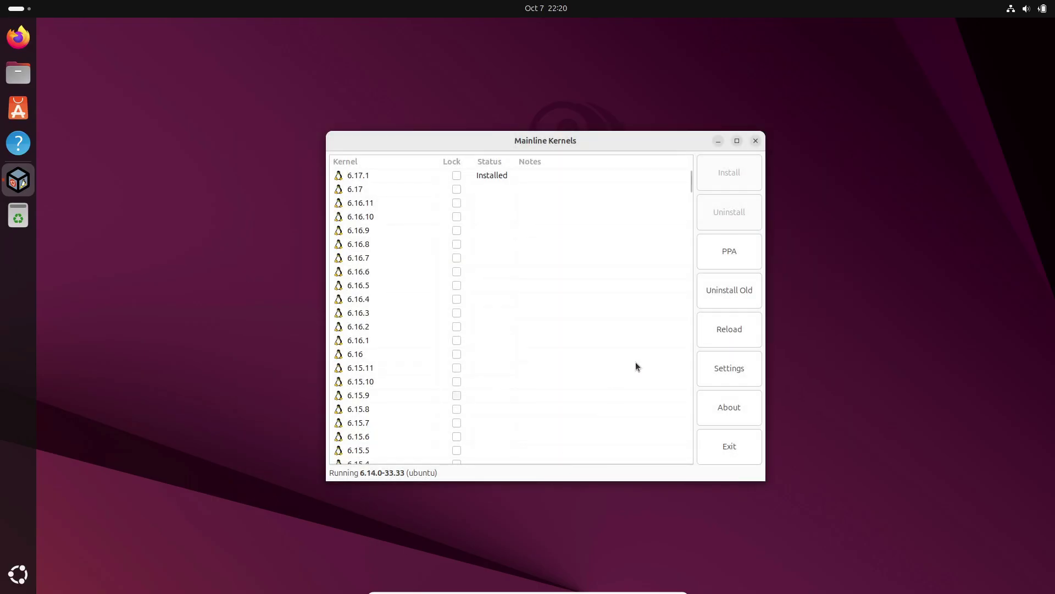
Look through the kernel list for the running and installed 6.14.0 kernels, and close Mainline Kernels.
scroll(517, 354, "down", 5)
scroll(518, 354, "down", 1)
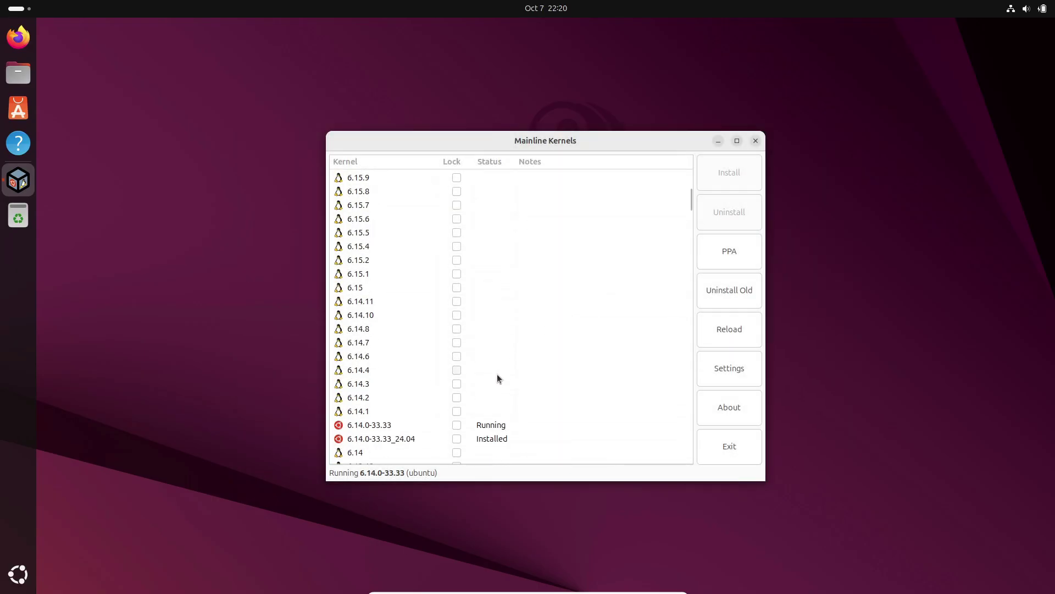
left_click(416, 438)
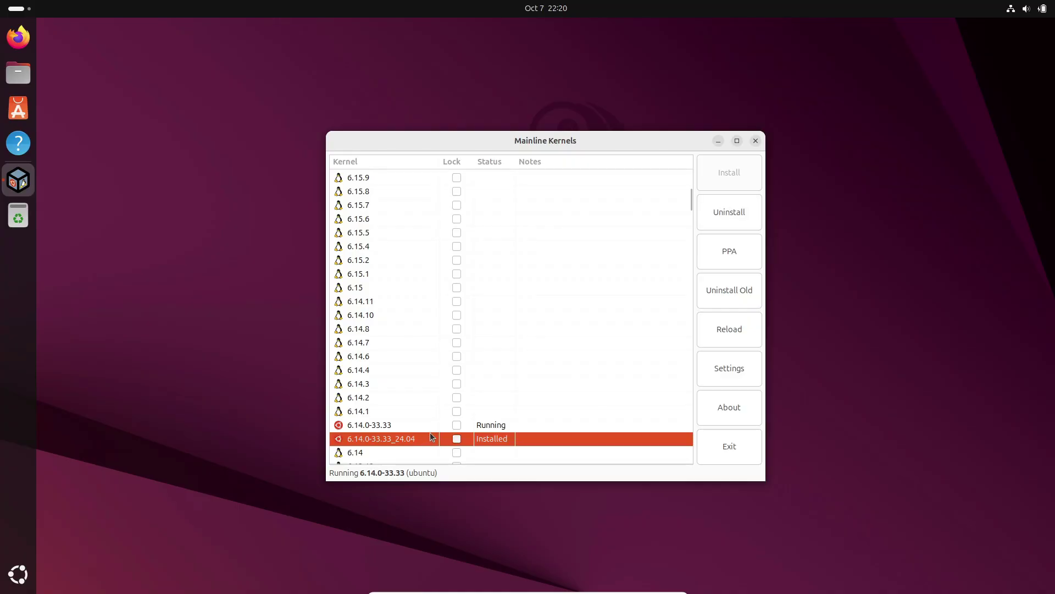
scroll(584, 378, "up", 5)
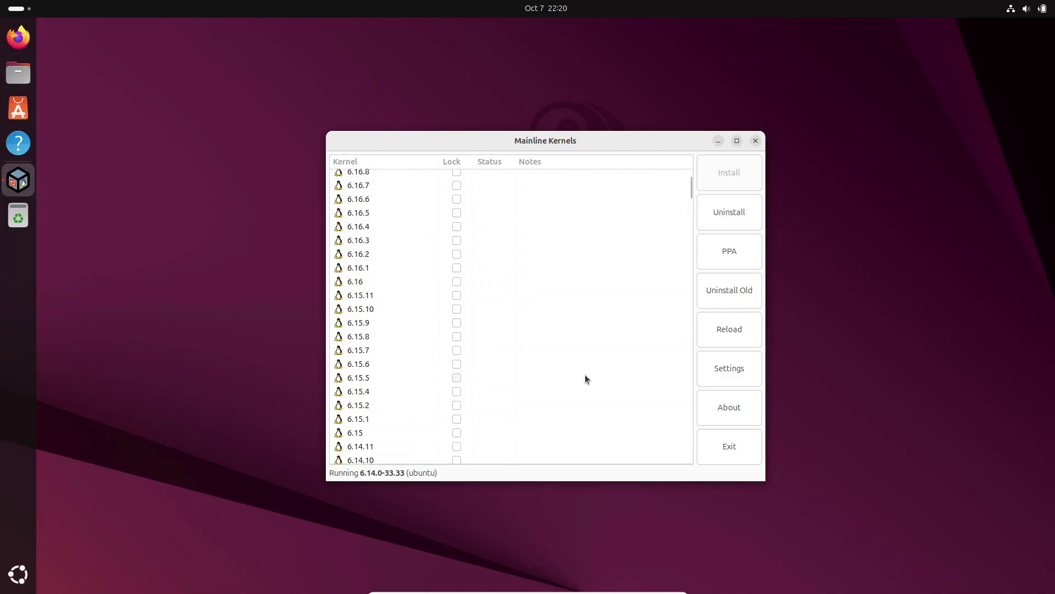
left_click(755, 140)
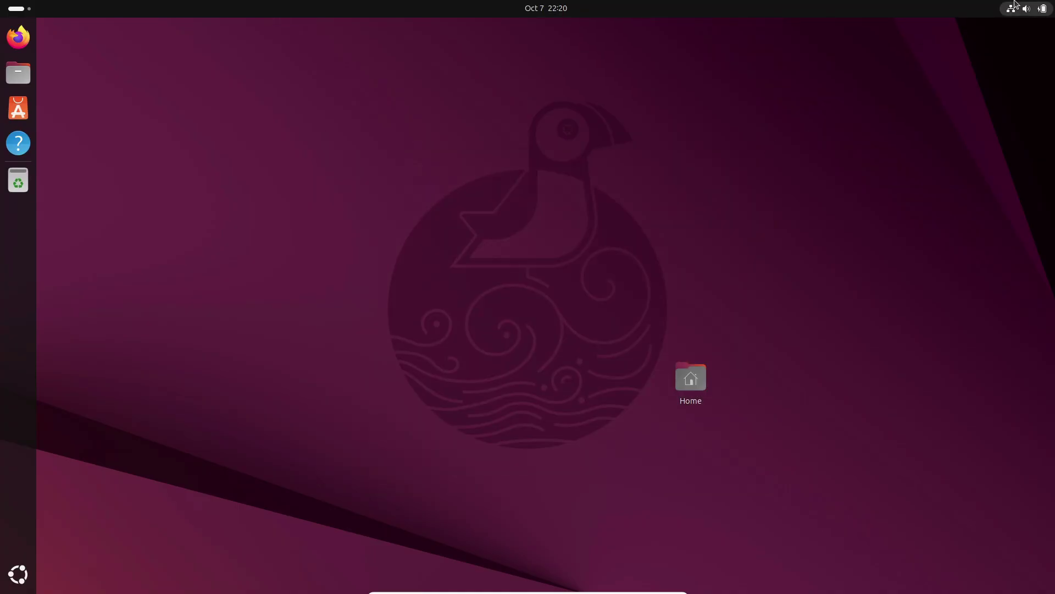
Restart the computer from the system power options and confirm the restart.
left_click(1025, 8)
left_click(1033, 67)
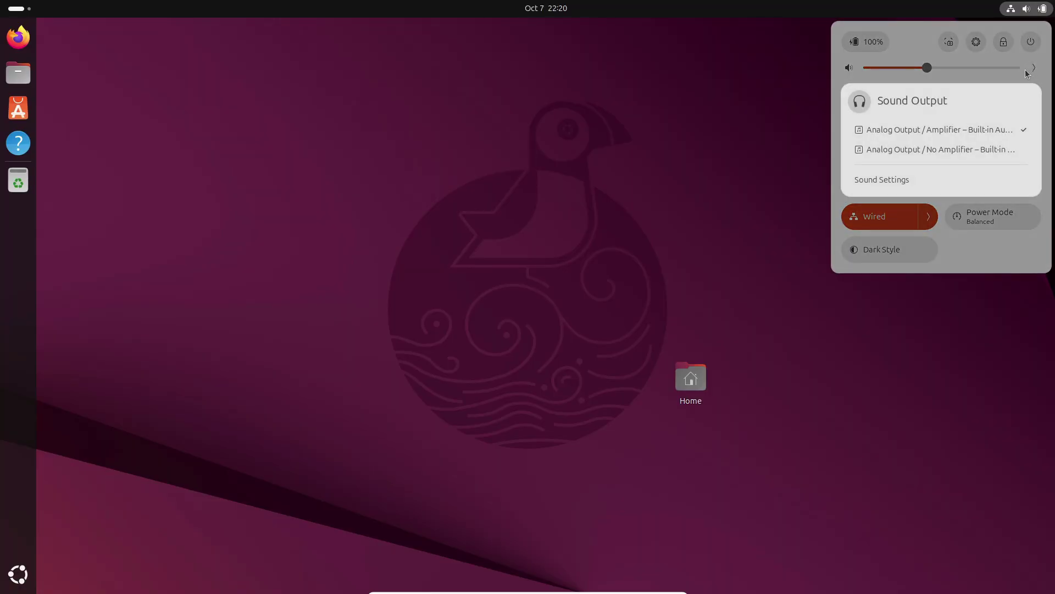
left_click(1032, 44)
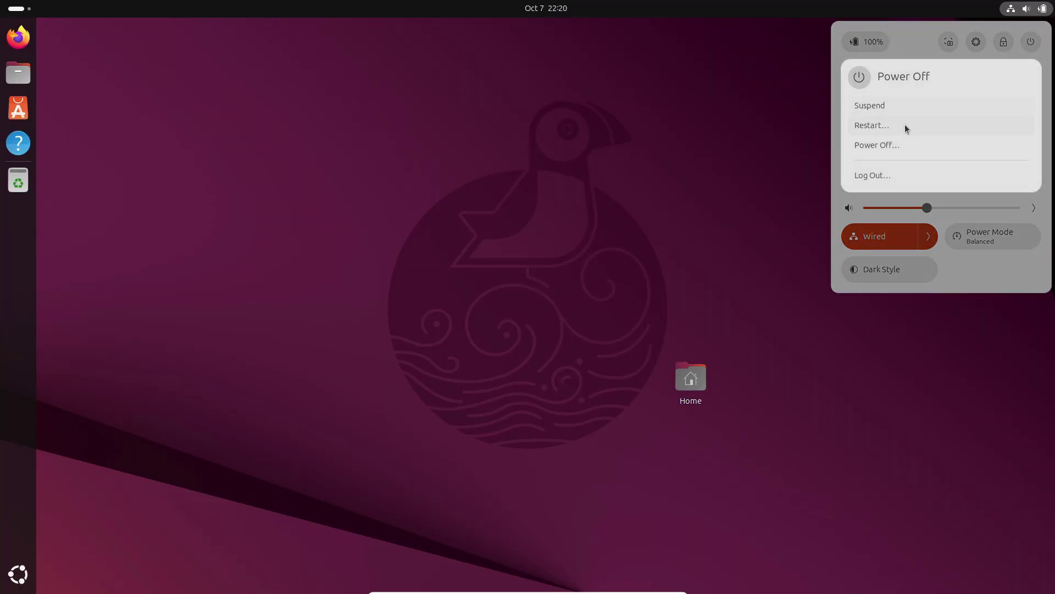
left_click(888, 128)
left_click(560, 330)
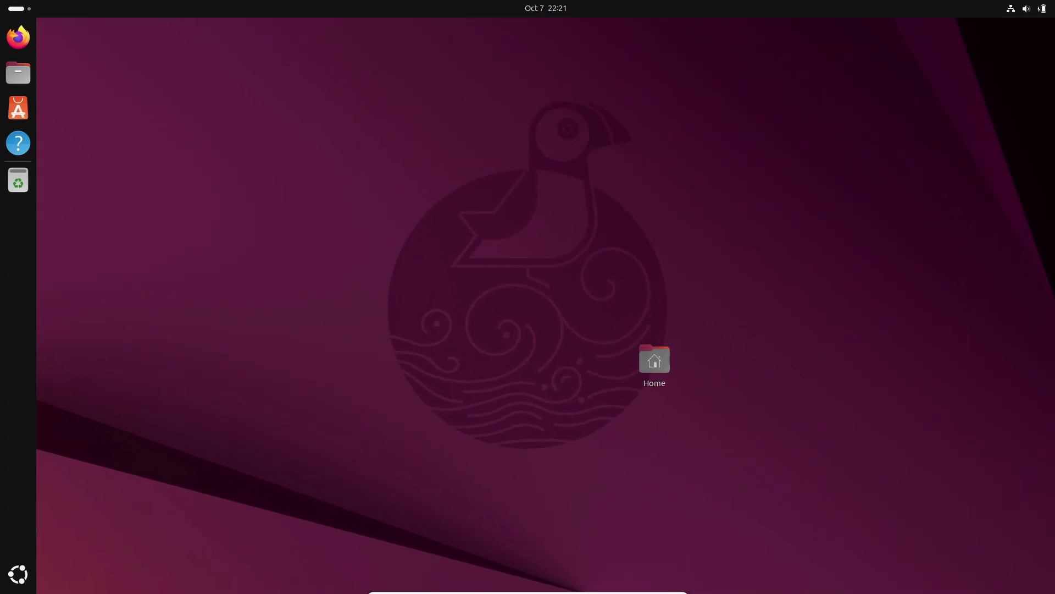
After the restart, run neofetch in a terminal, highlight the Kernel line to verify the kernel version, and close the terminal.
left_click(20, 572)
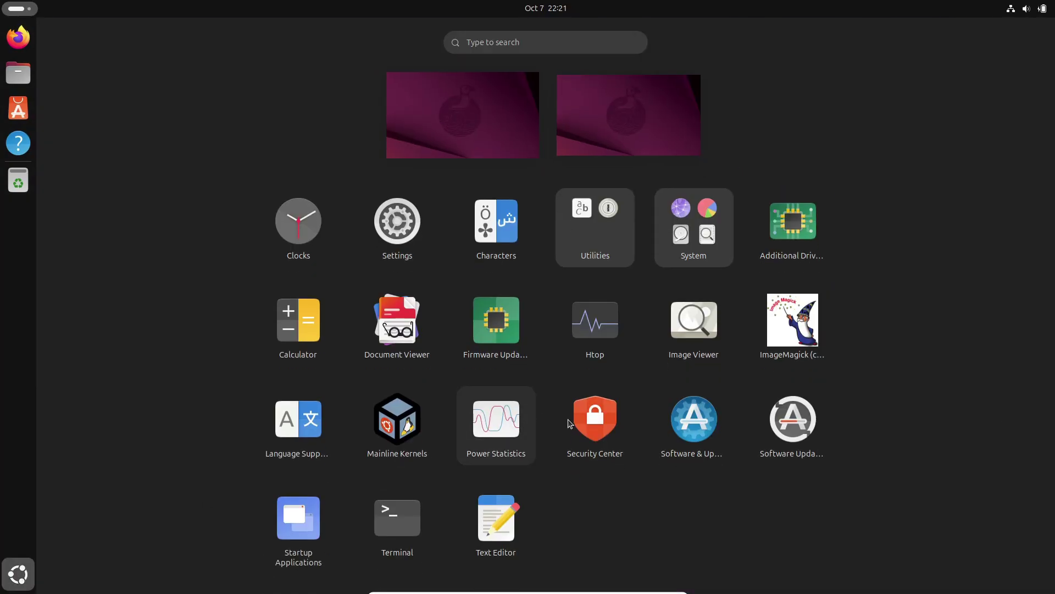
left_click(400, 515)
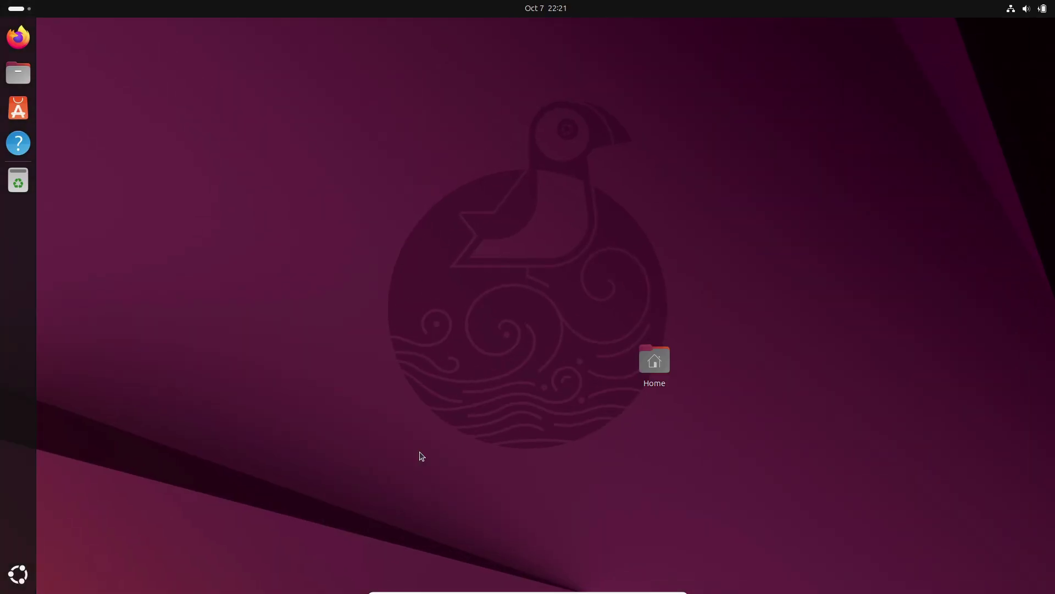
type("neo")
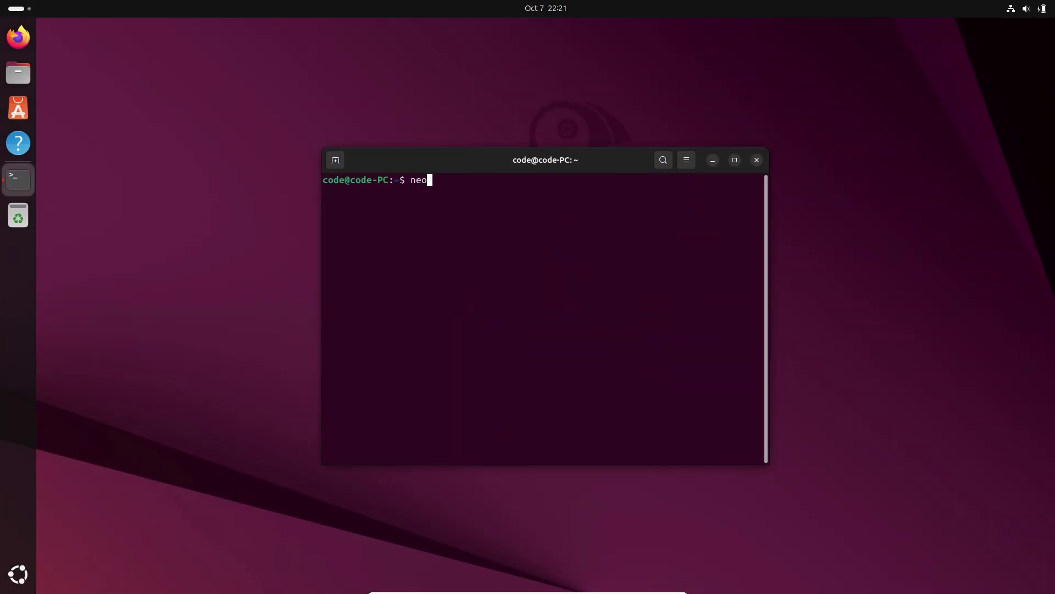
type("fetch")
key("Return")
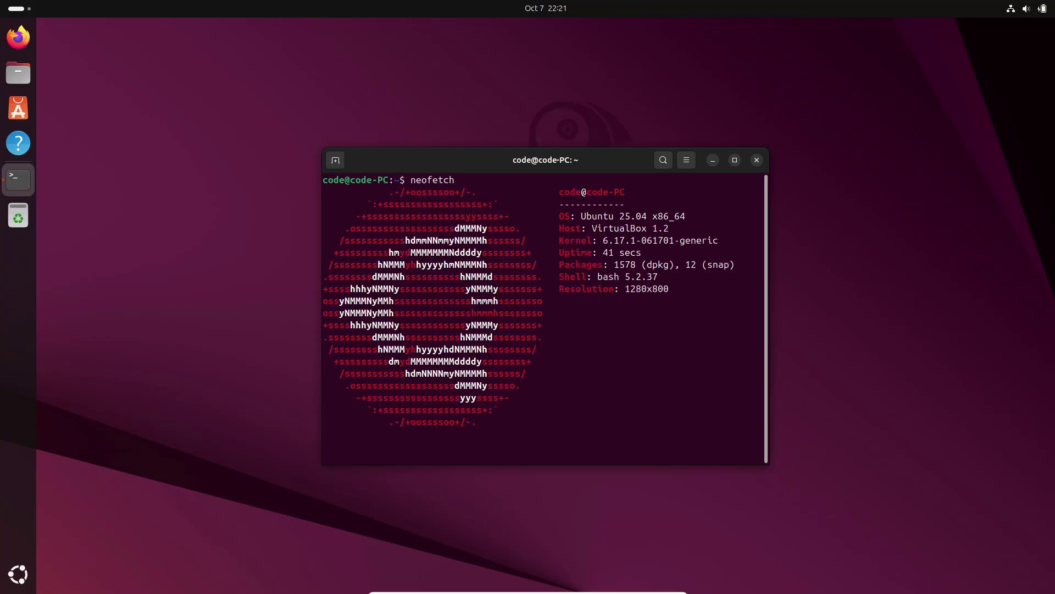
left_click_drag(730, 229, 538, 237)
left_click(539, 237)
left_click_drag(749, 232, 539, 234)
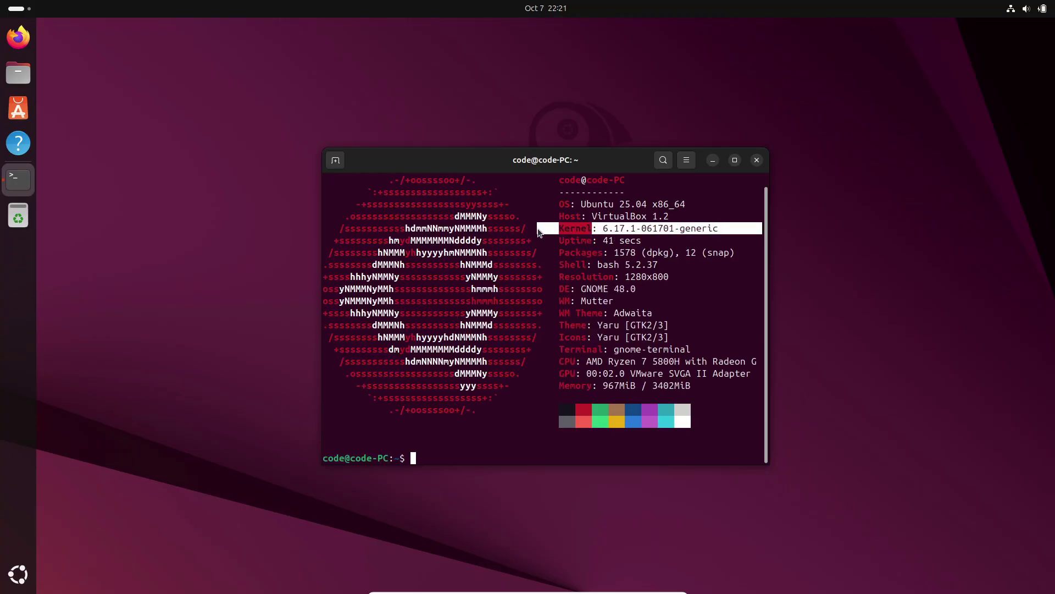
left_click(757, 160)
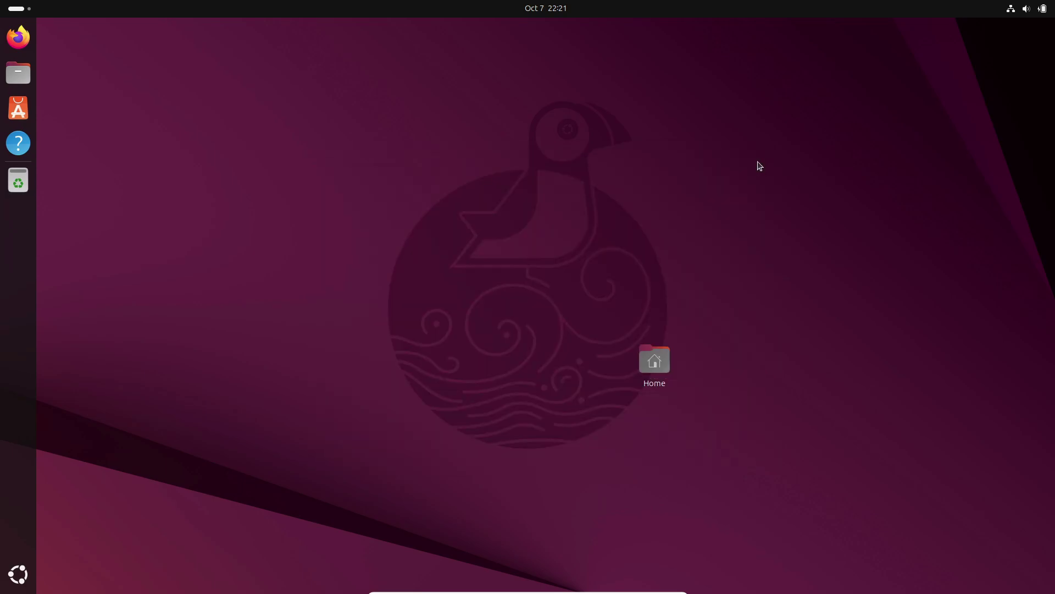